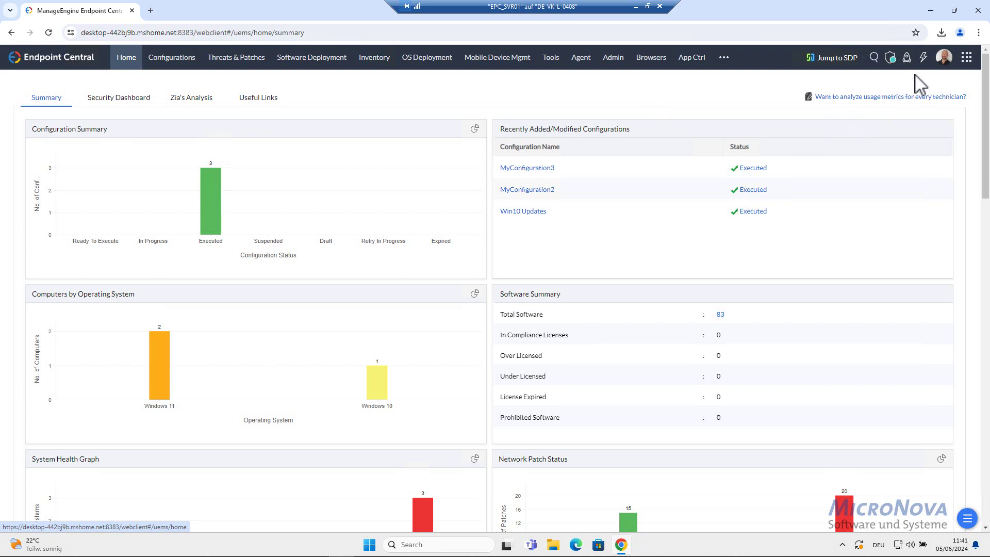
# - Check the current build in the profile panel, then confirm the 701 MB SP-2416_4 .ppm download
pyautogui.click(946, 60)
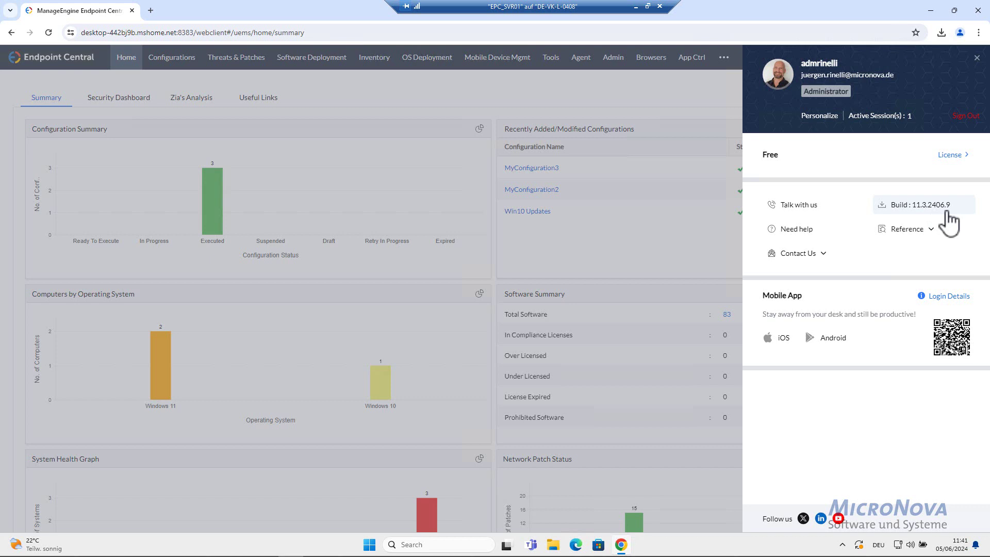
pyautogui.click(977, 57)
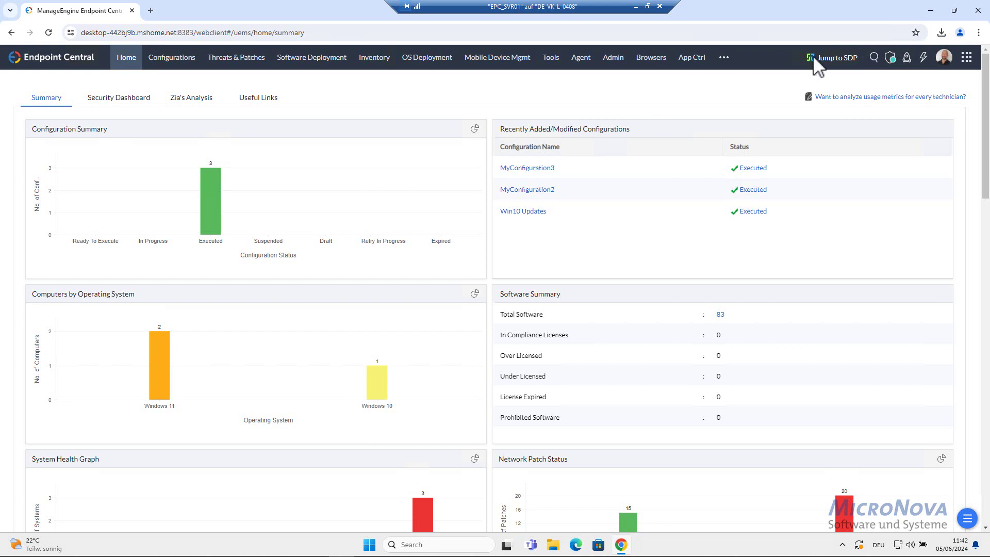
pyautogui.click(941, 33)
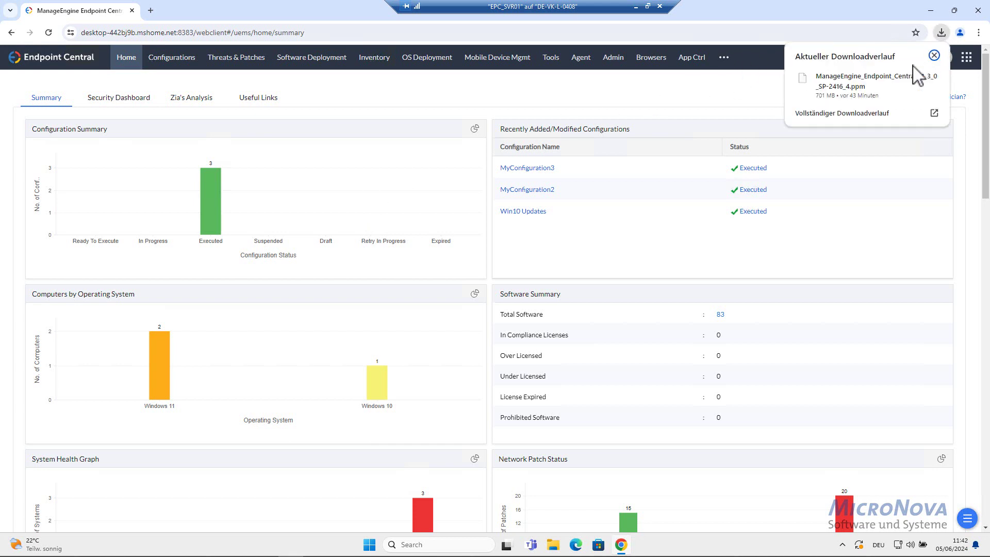
pyautogui.moveTo(858, 92)
# - Close the download list and view the Agent summary: 3 computers on 11.3.2406.9.W
pyautogui.click(355, 25)
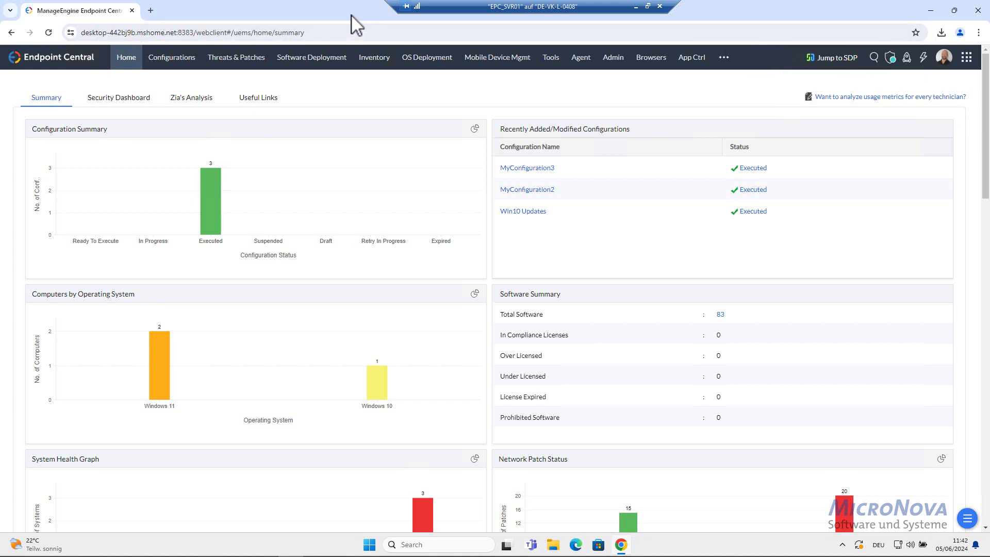
pyautogui.click(579, 64)
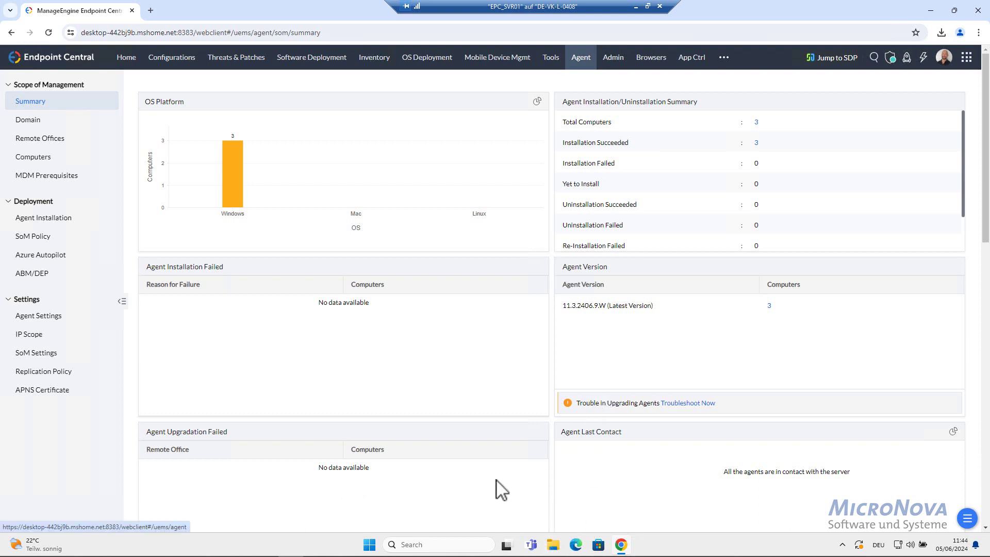
# - Stop the ManageEngine UEMS - Server service in Windows Services
pyautogui.click(369, 545)
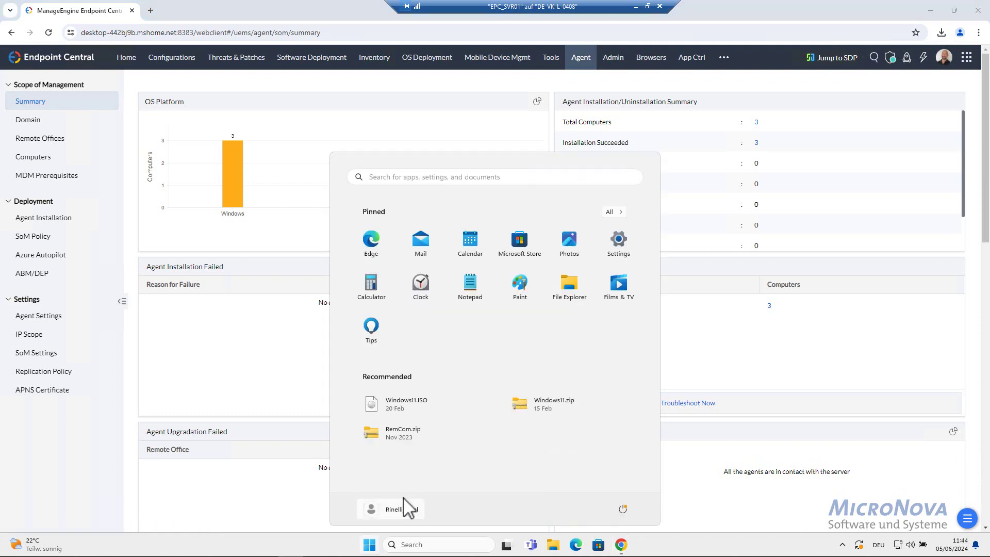
pyautogui.click(453, 178)
pyautogui.write('ser')
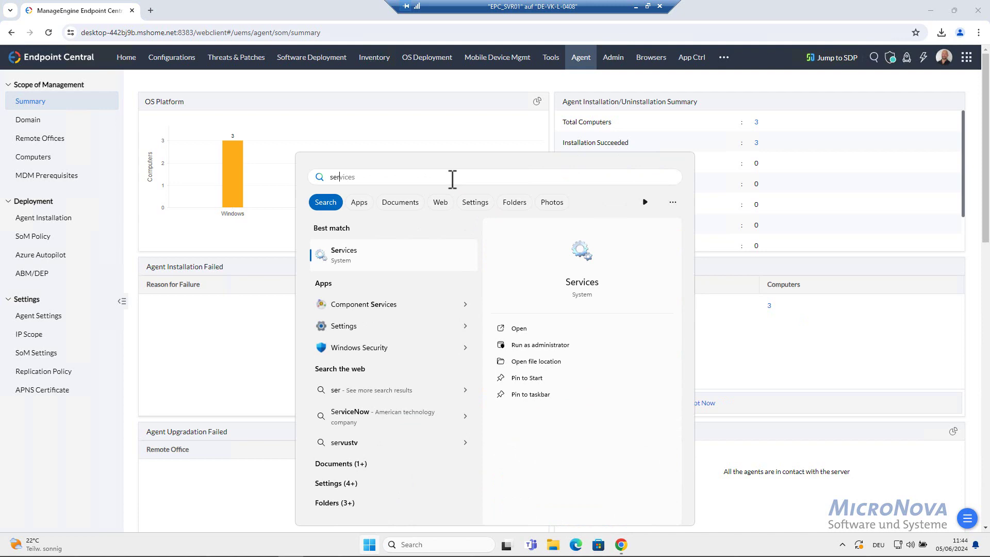
pyautogui.click(347, 261)
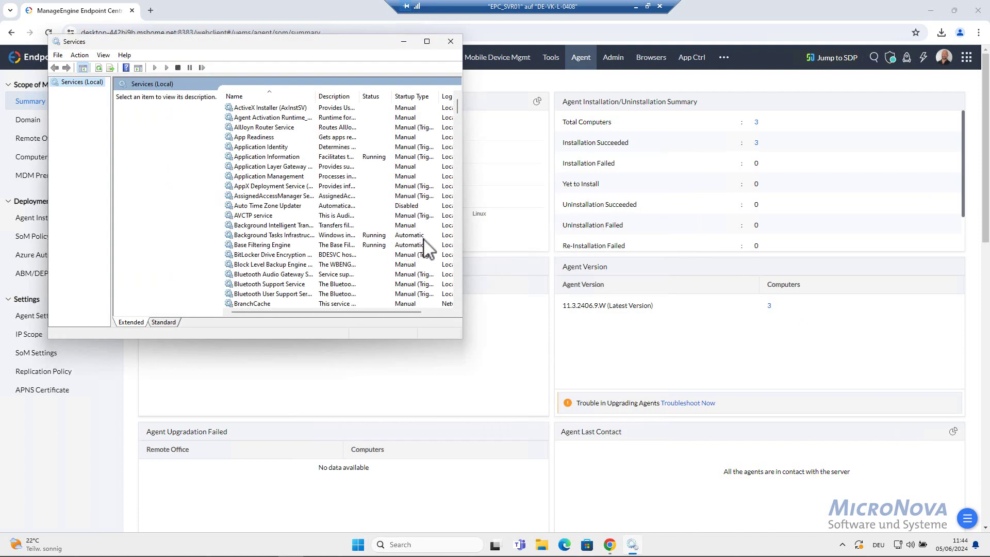
pyautogui.click(290, 236)
pyautogui.press('m')
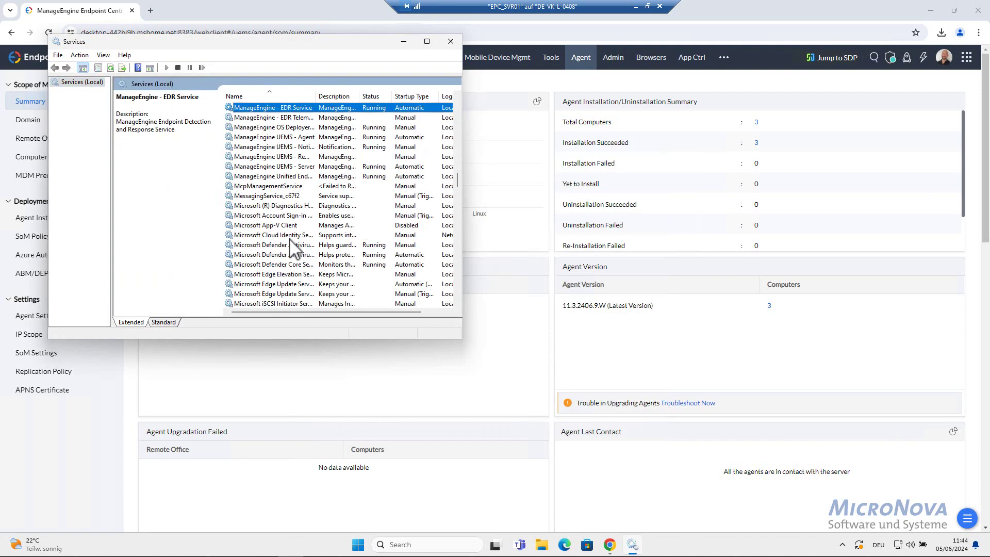
pyautogui.click(277, 169)
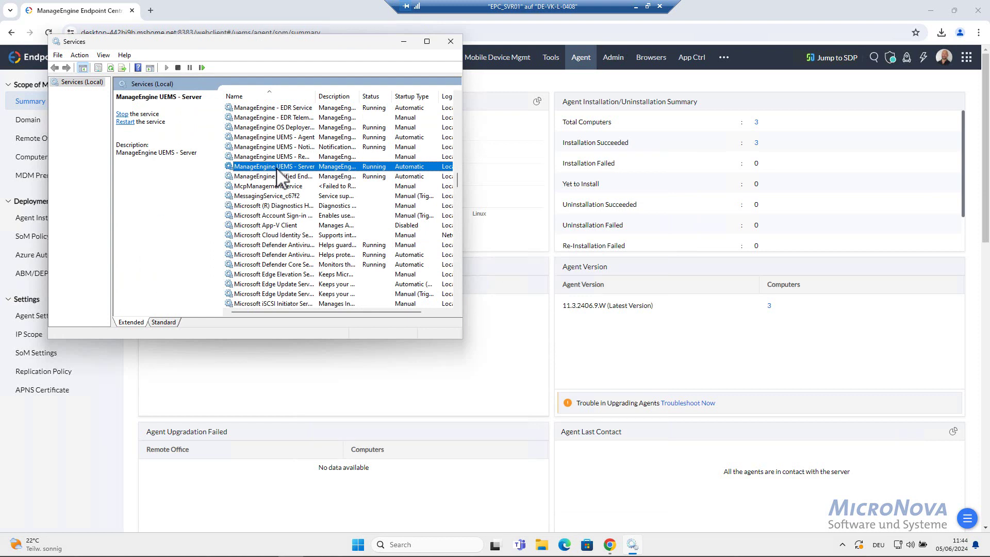
pyautogui.click(178, 69)
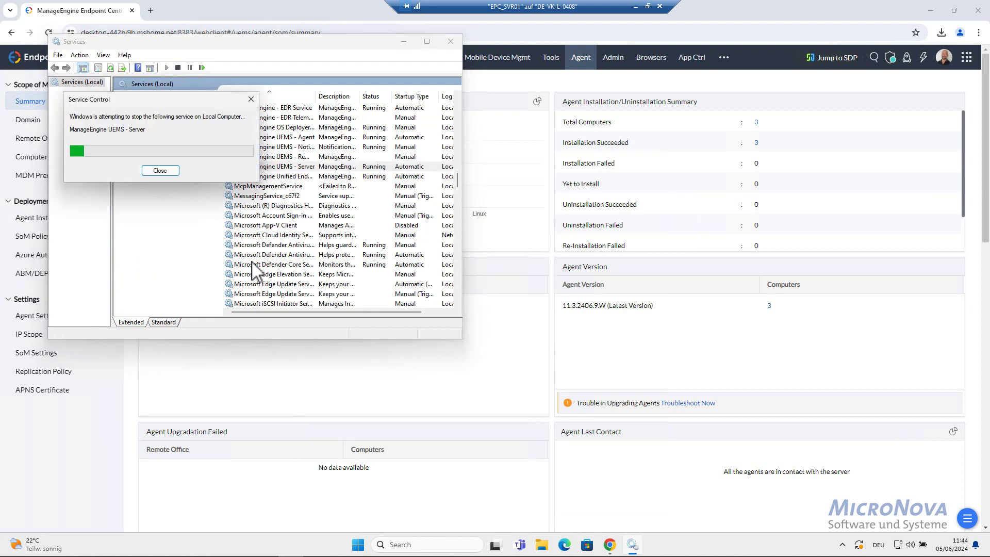
# - Launch Command Prompt as administrator and approve the UAC prompt
pyautogui.click(359, 546)
pyautogui.write('cm')
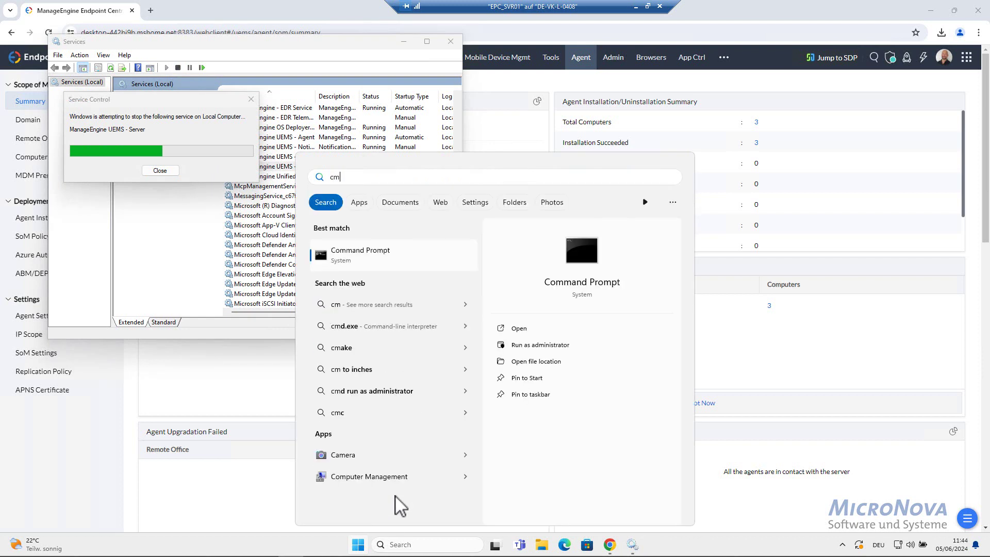
pyautogui.rightClick(356, 253)
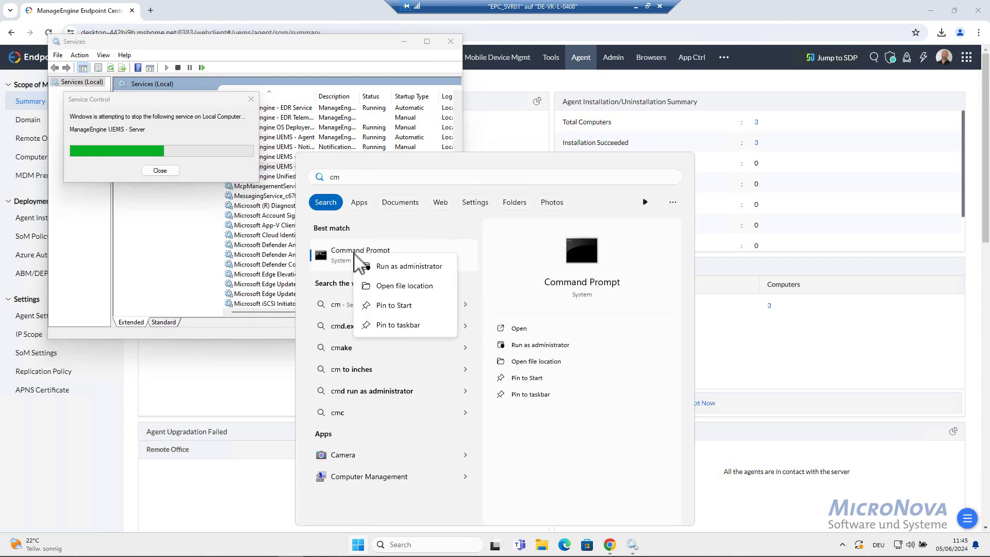
pyautogui.click(419, 267)
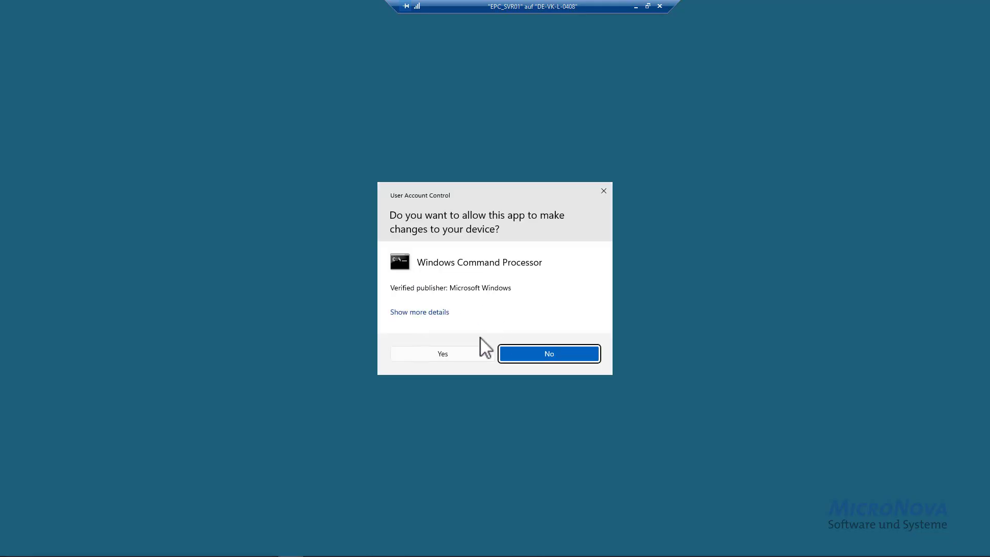
pyautogui.click(449, 358)
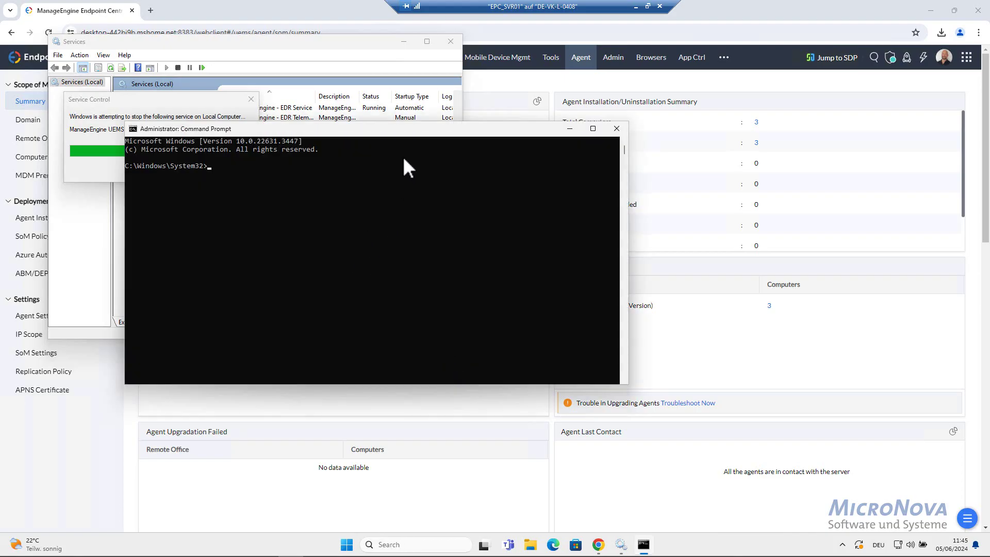
# - Switch to E:\UEMS_CentralServer\bin and run UpdateManager.bat
pyautogui.moveTo(410, 132); pyautogui.dragTo(702, 147)
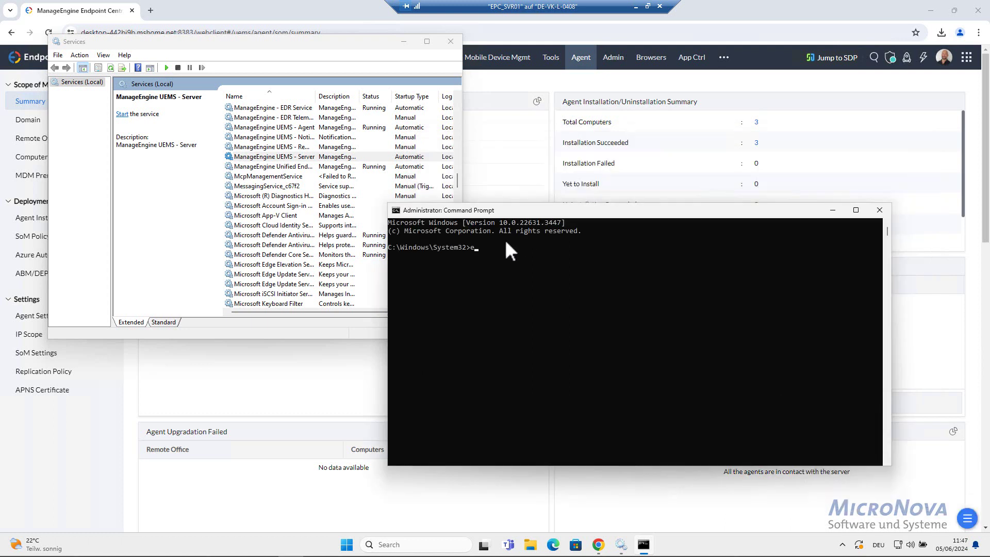
pyautogui.write(':')
pyautogui.press('Return')
pyautogui.write('cd UE')
pyautogui.press('Tab')
pyautogui.press('Return')
pyautogui.write('cd bin')
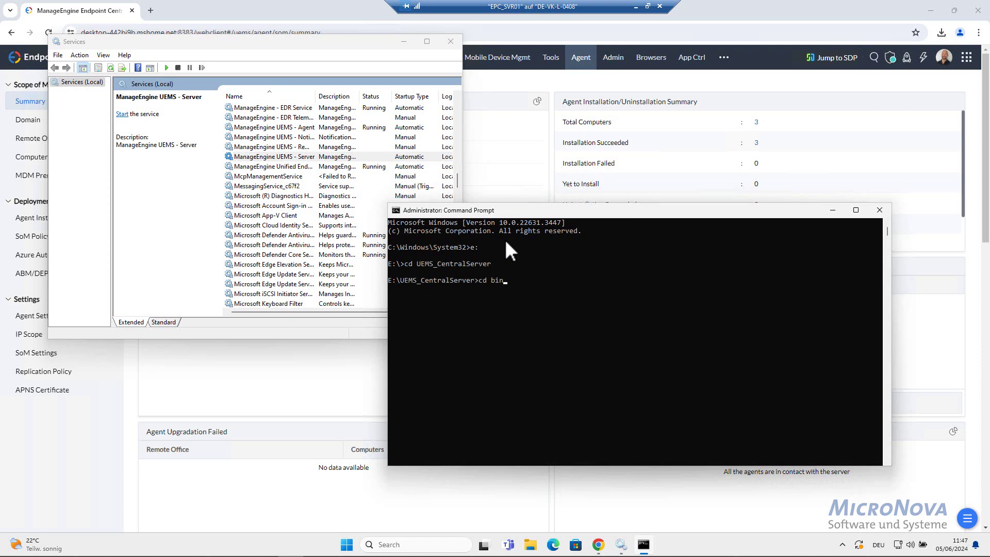
pyautogui.press('Return')
pyautogui.write('Upd')
pyautogui.press('Tab')
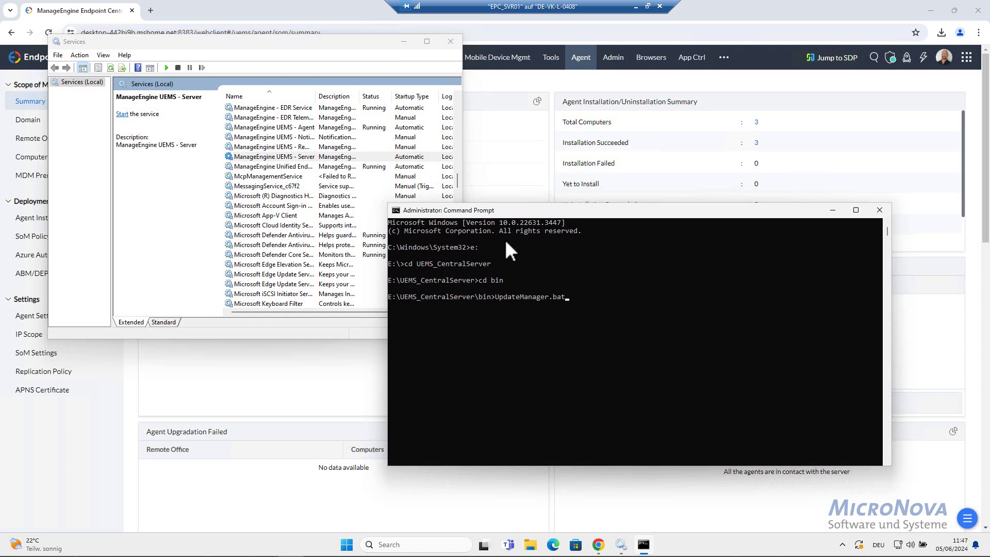
pyautogui.press('Return')
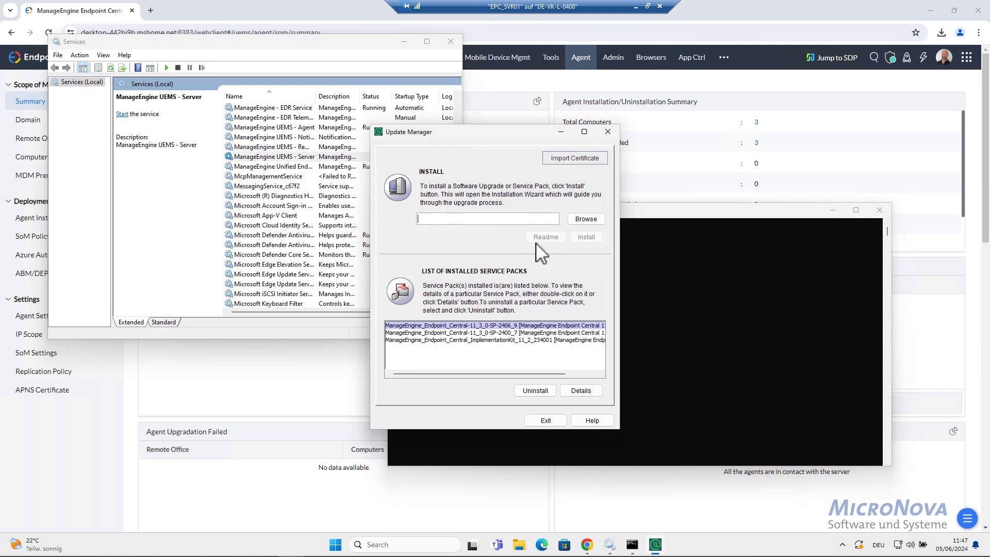
# - Load ManageEngine_Endpoint_Central_11_3_0_SP-2416_4.ppm from Downloads and start installing it
pyautogui.click(580, 220)
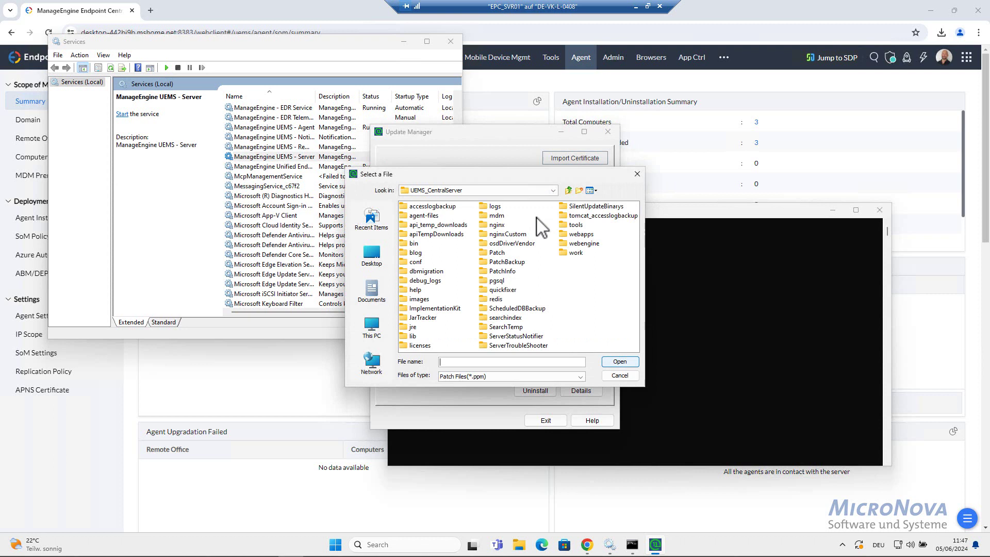
pyautogui.click(379, 338)
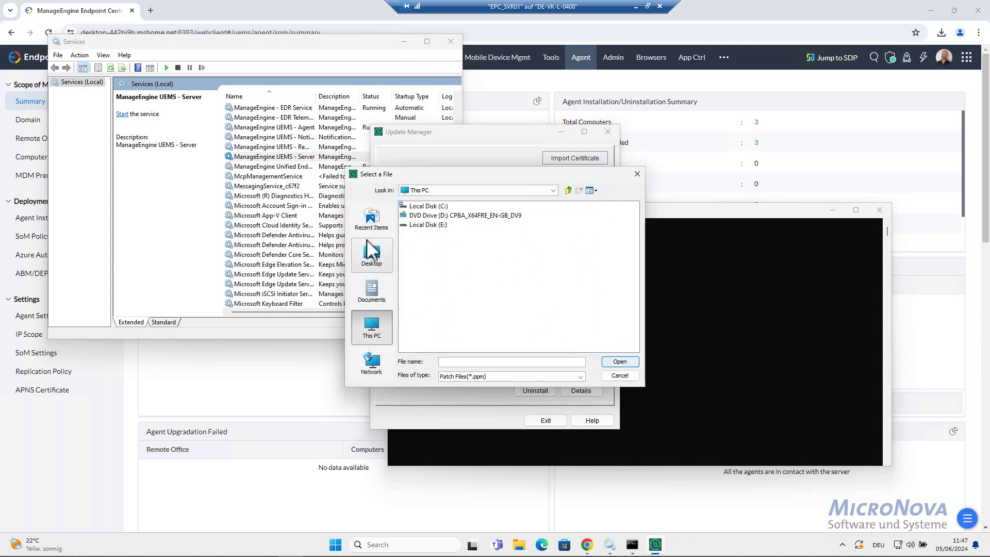
pyautogui.click(380, 261)
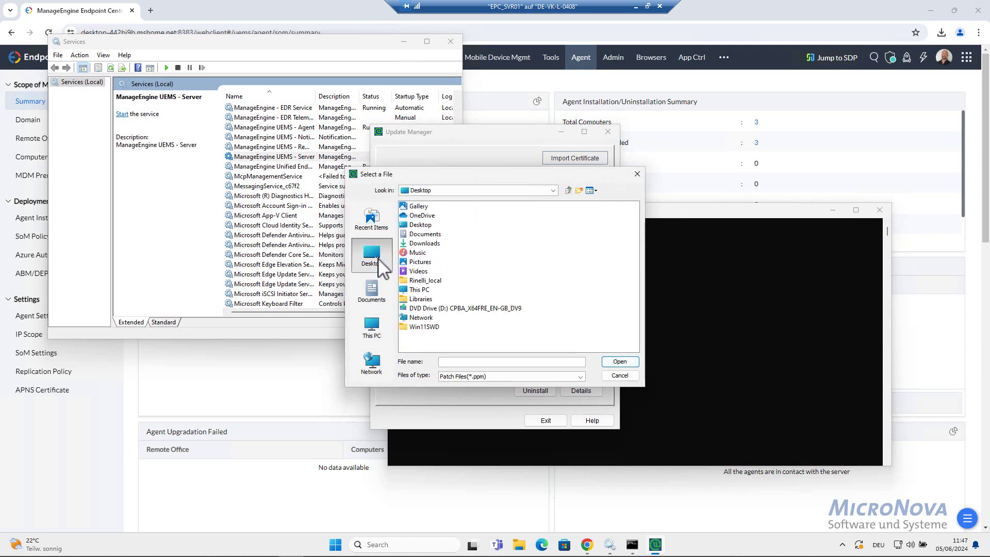
pyautogui.doubleClick(434, 243)
pyautogui.click(432, 228)
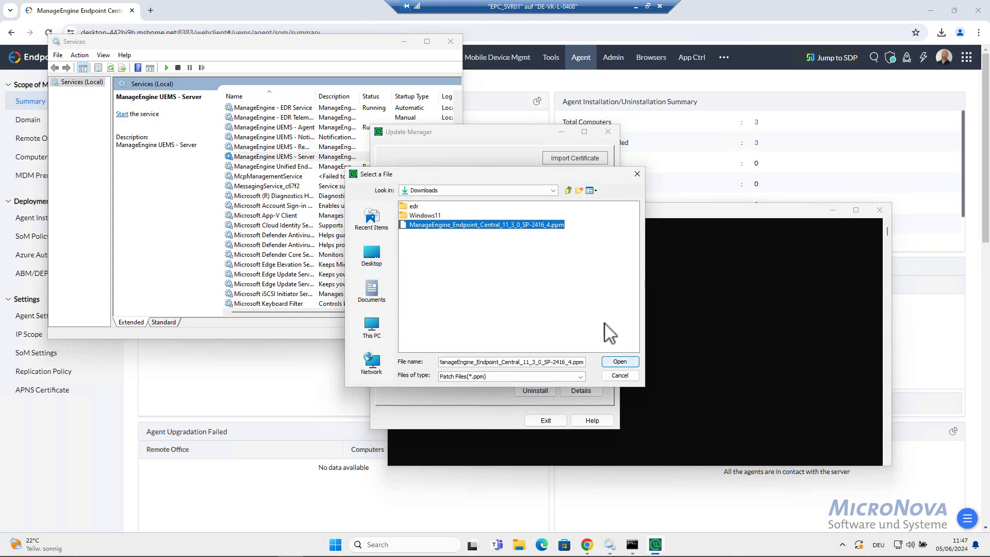
pyautogui.click(620, 362)
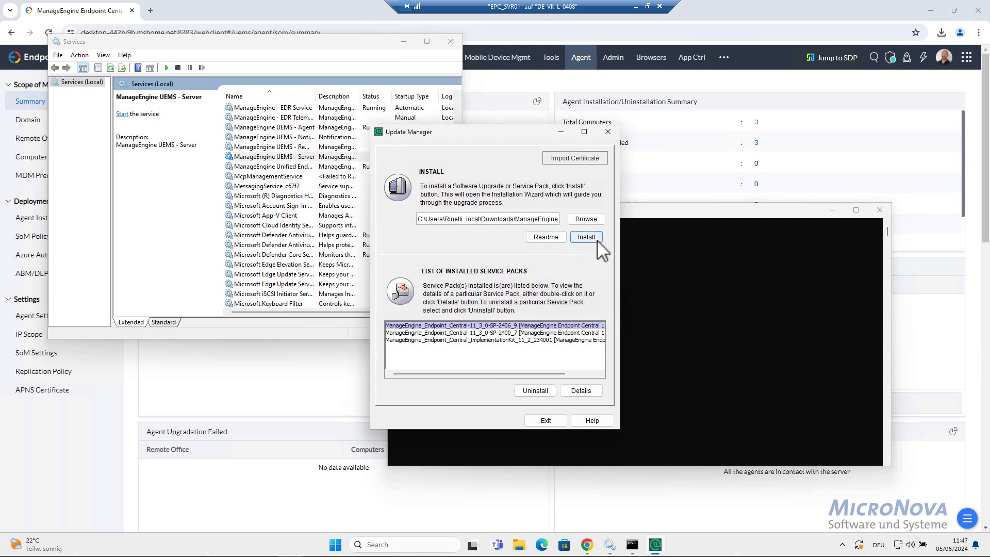
pyautogui.click(593, 238)
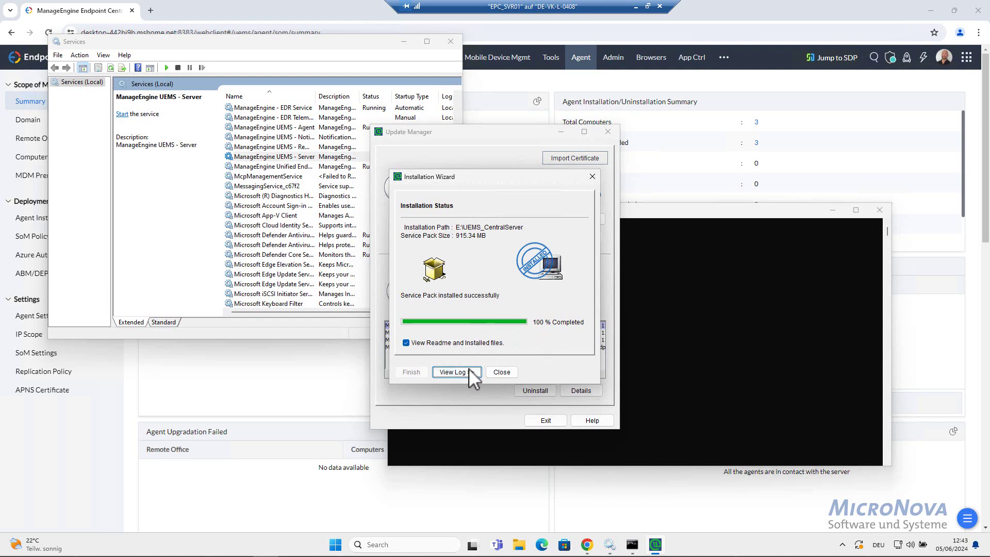
# - Close the Installation Wizard after the service pack reaches 100% completed
pyautogui.click(500, 371)
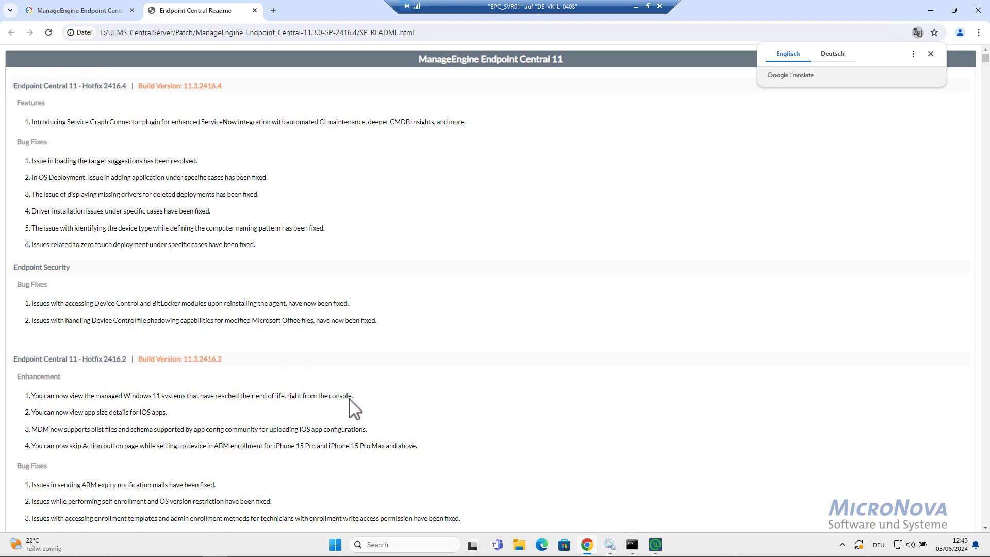
# - Scroll through the Hotfix 2416.4 SP_README release notes and back to the top
pyautogui.scroll(-4, 306, 427)
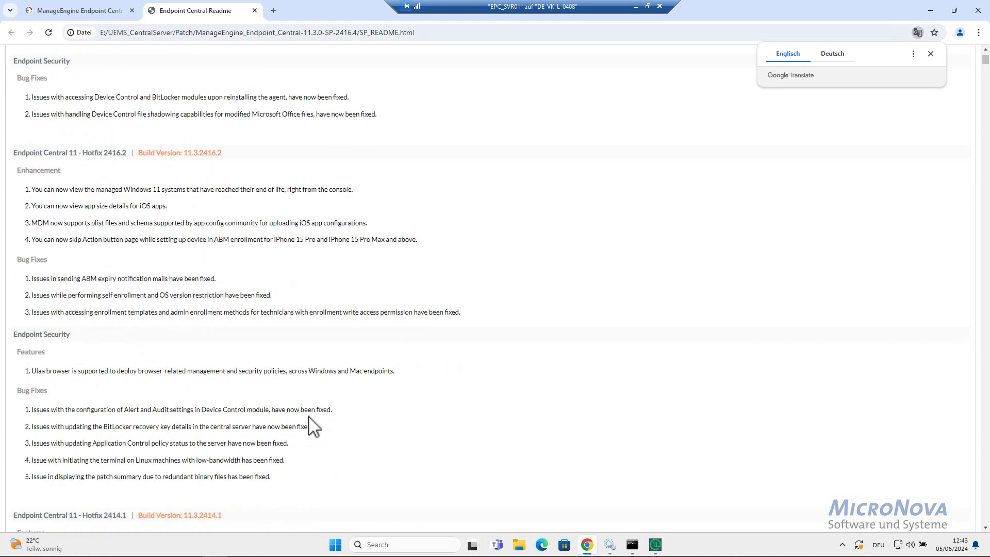
pyautogui.scroll(4, 314, 426)
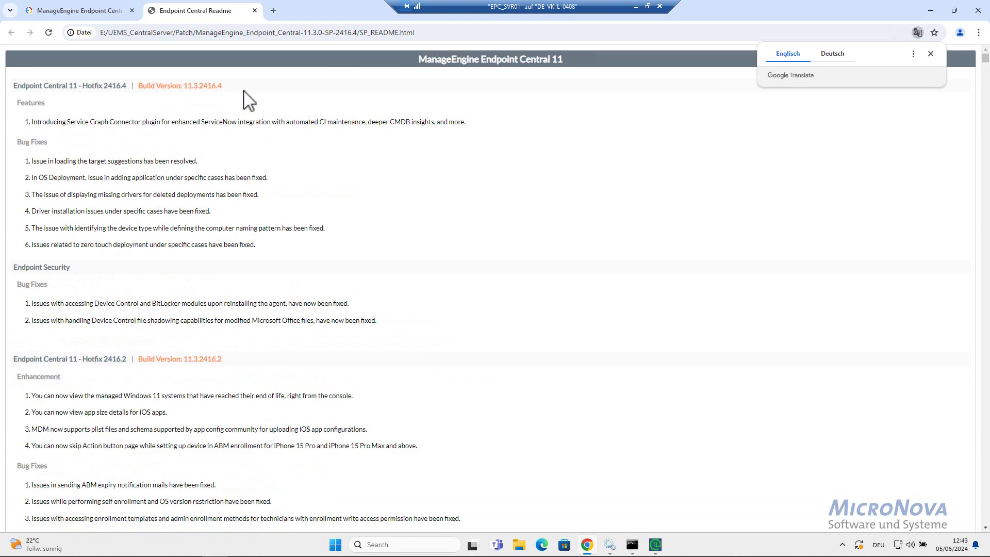
# - Close the readme, reload the console, start ManageEngine UEMS - Server, and close Command Prompt
pyautogui.click(255, 10)
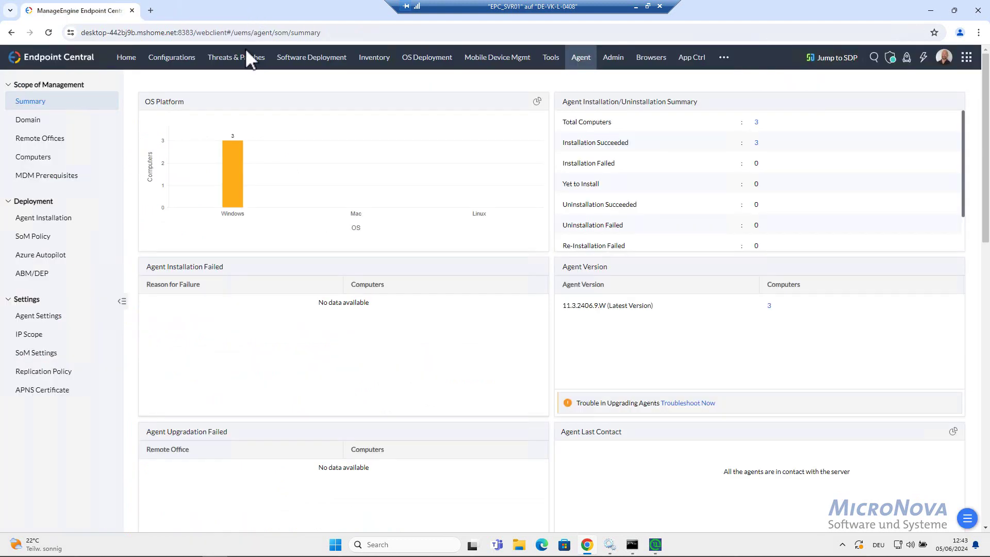
pyautogui.click(48, 33)
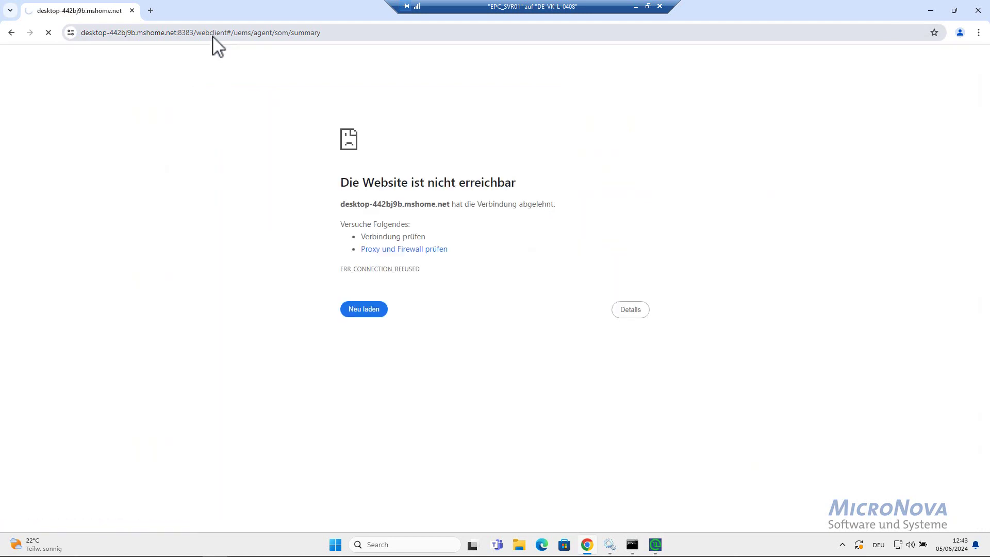
pyautogui.click(612, 550)
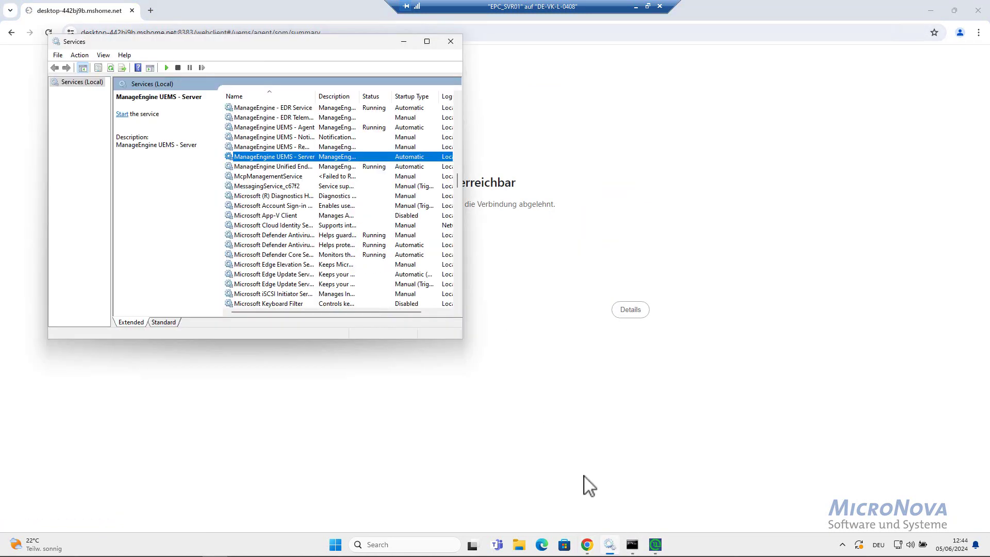
pyautogui.click(166, 67)
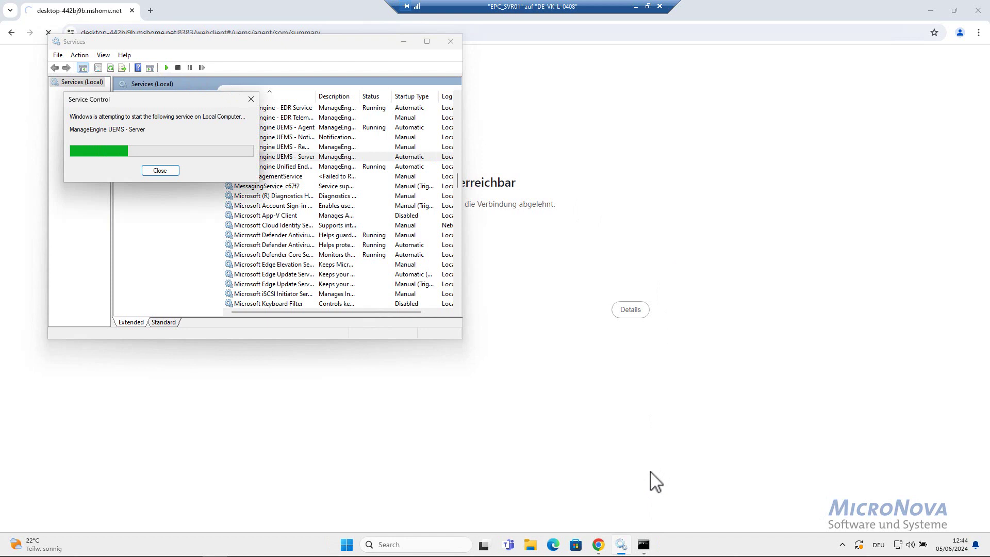
pyautogui.click(649, 551)
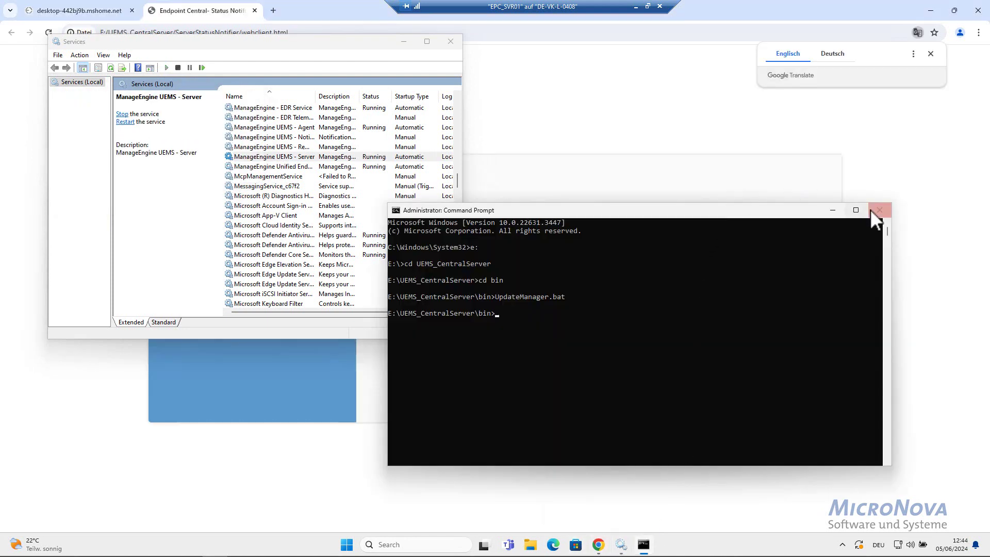
pyautogui.click(879, 211)
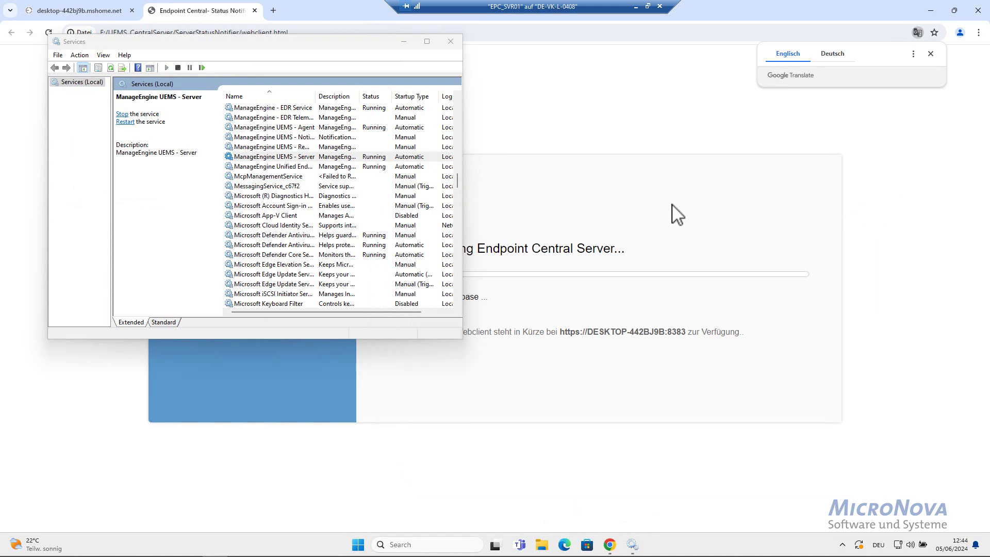
# - Close Services and wait for the Endpoint Central login page at desktop-442bj9b:8383
pyautogui.hotkey('alt', 'F4')
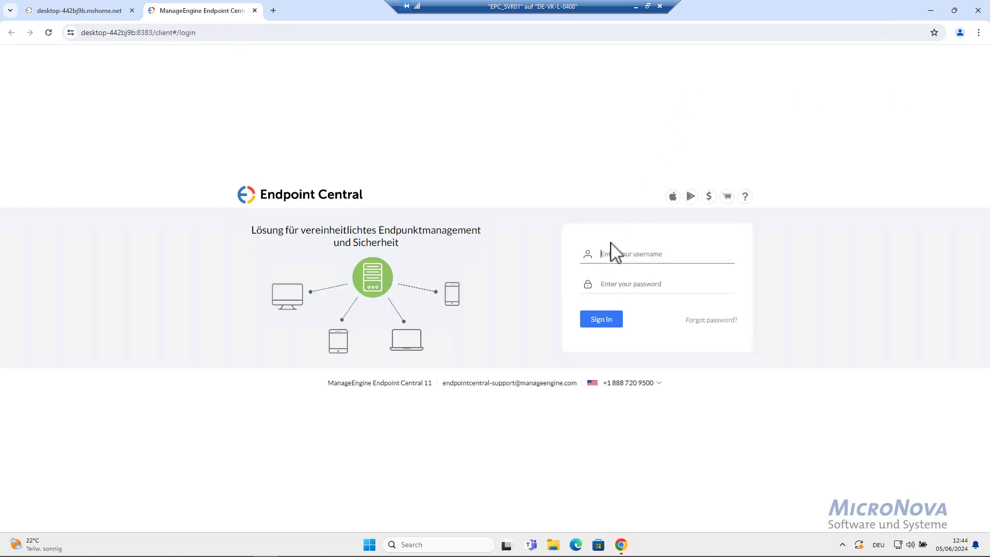
# - Sign in with the saved administrator username and the account password
pyautogui.click(613, 253)
pyautogui.click(638, 304)
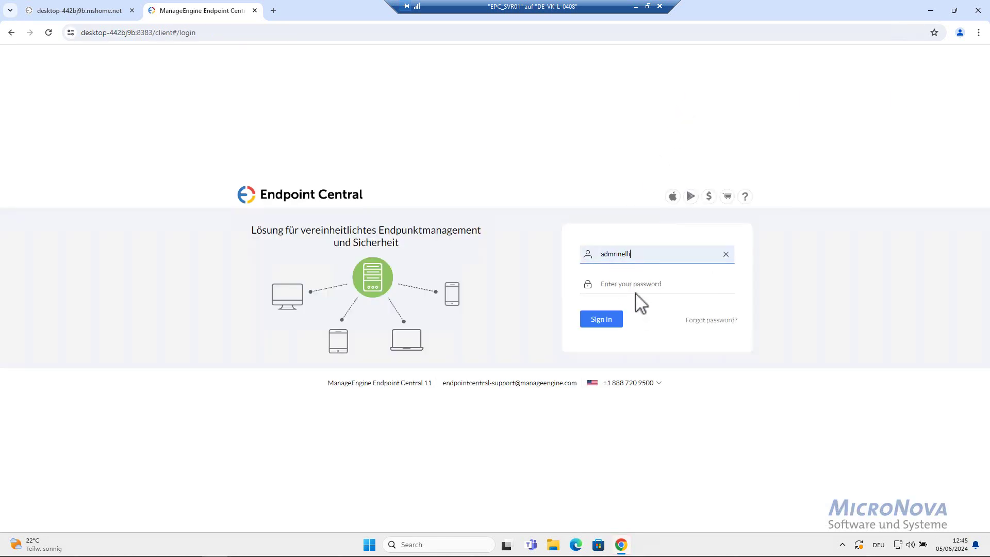
pyautogui.click(628, 285)
pyautogui.write('••')
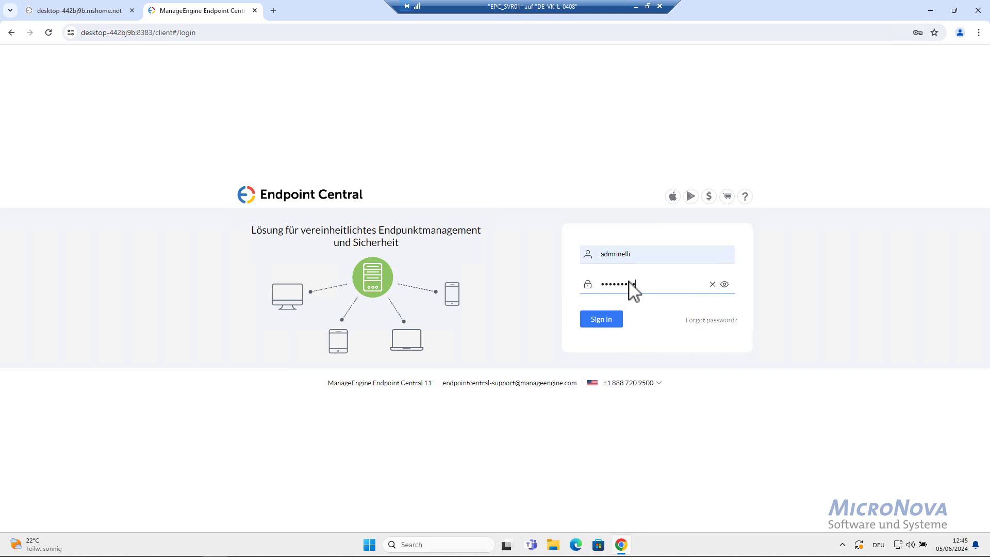
pyautogui.press('Return')
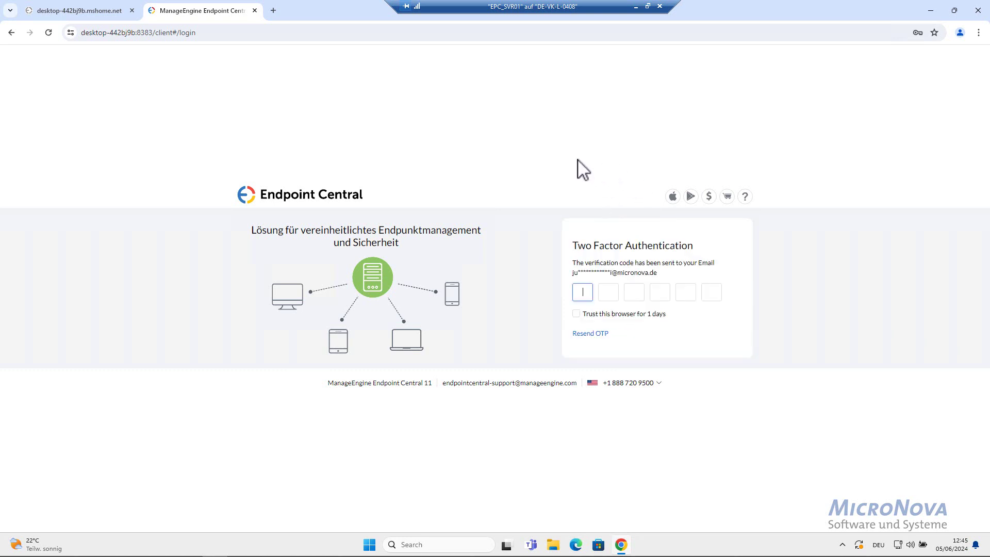
# - Trust this browser for 1 day and submit the emailed two-factor verification code
pyautogui.click(577, 315)
pyautogui.click(582, 292)
pyautogui.hotkey('ctrl', 'v')
pyautogui.press('Return')
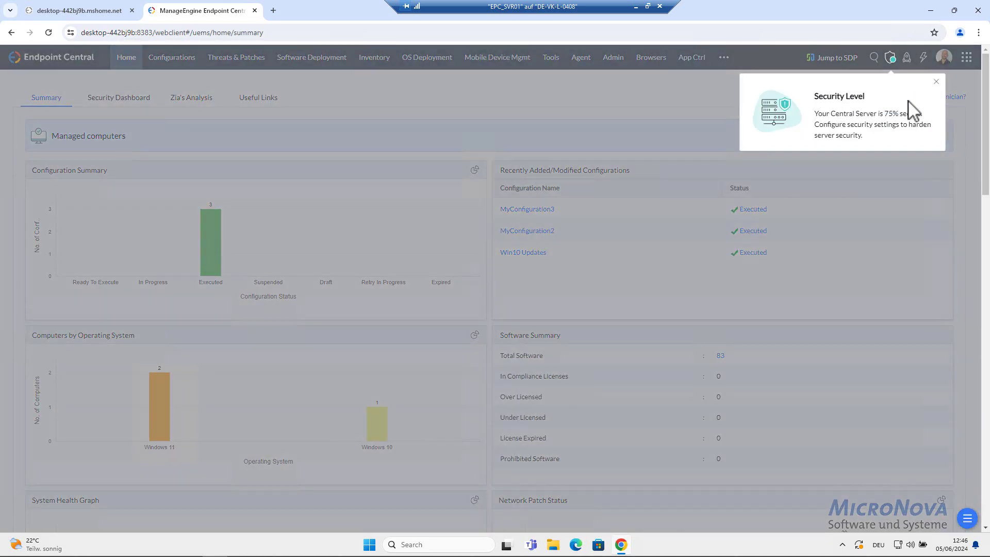
# - Dismiss the Security Level and Malware Protection popups, then confirm build 11.3.2416.4 in the account panel
pyautogui.click(938, 81)
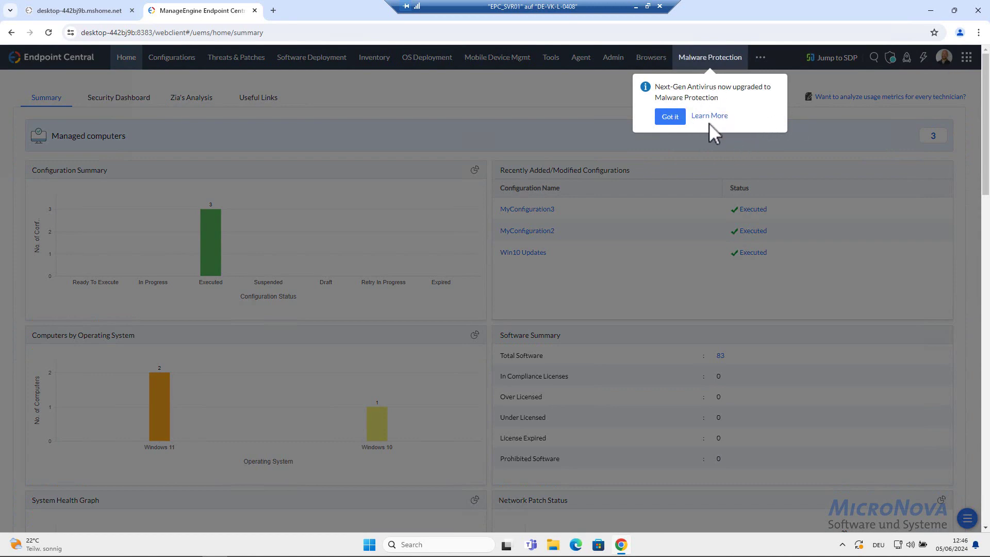
pyautogui.click(680, 117)
pyautogui.click(945, 56)
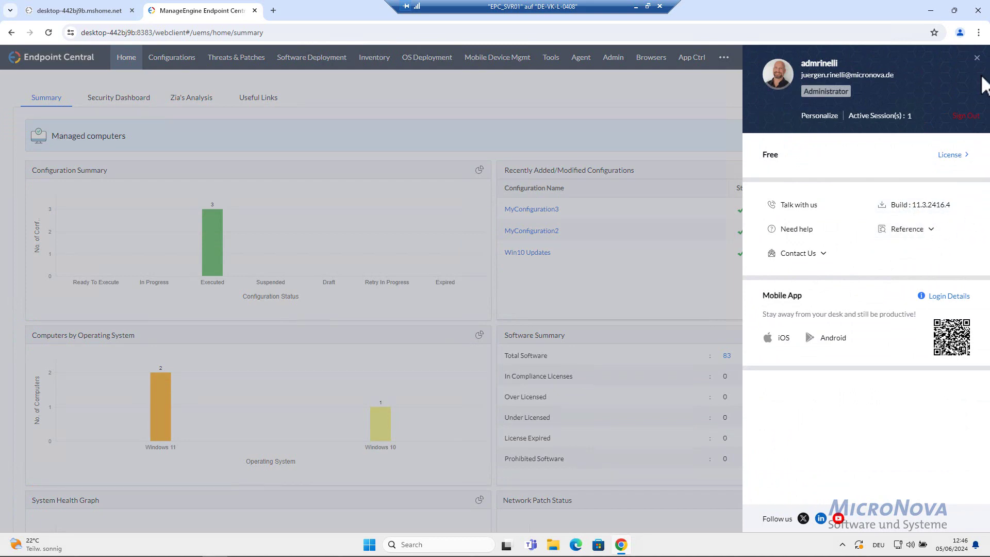
pyautogui.click(977, 58)
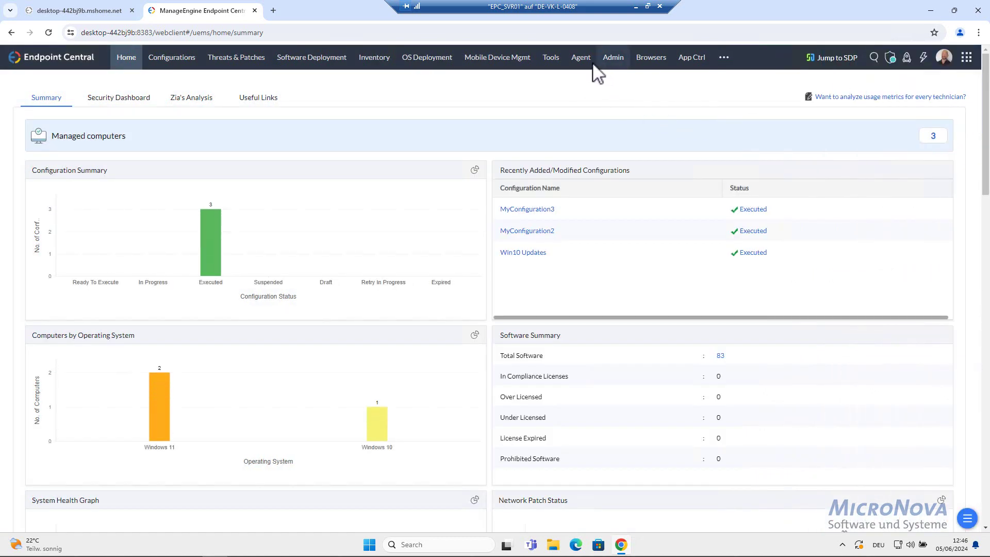
# - Go to the Agent section to check the agent version on its 3 managed computers
pyautogui.click(578, 61)
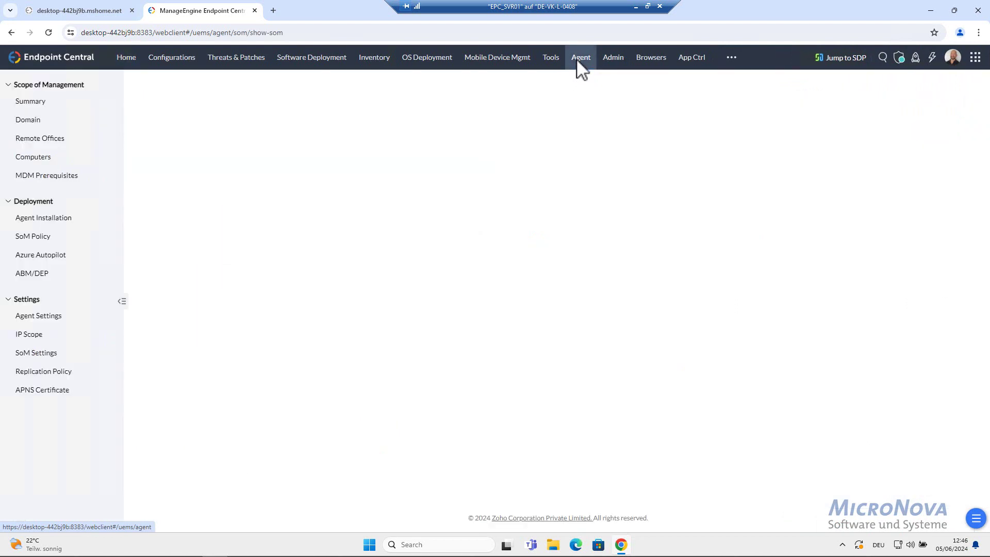